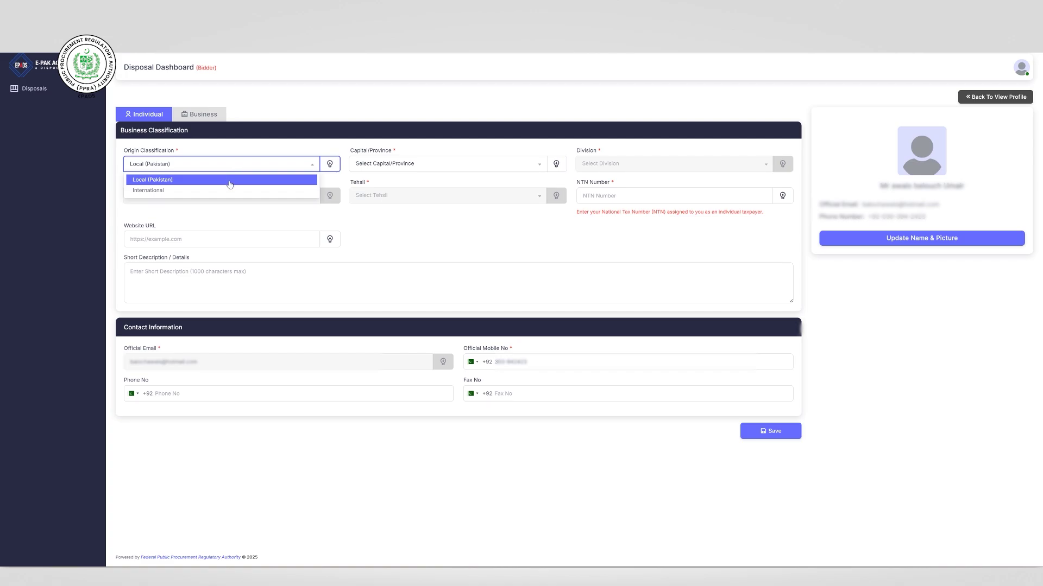
# - Classify the bidder as Local (Pakistan) with Islamabad Capital Territory as the province
pyautogui.click(229, 185)
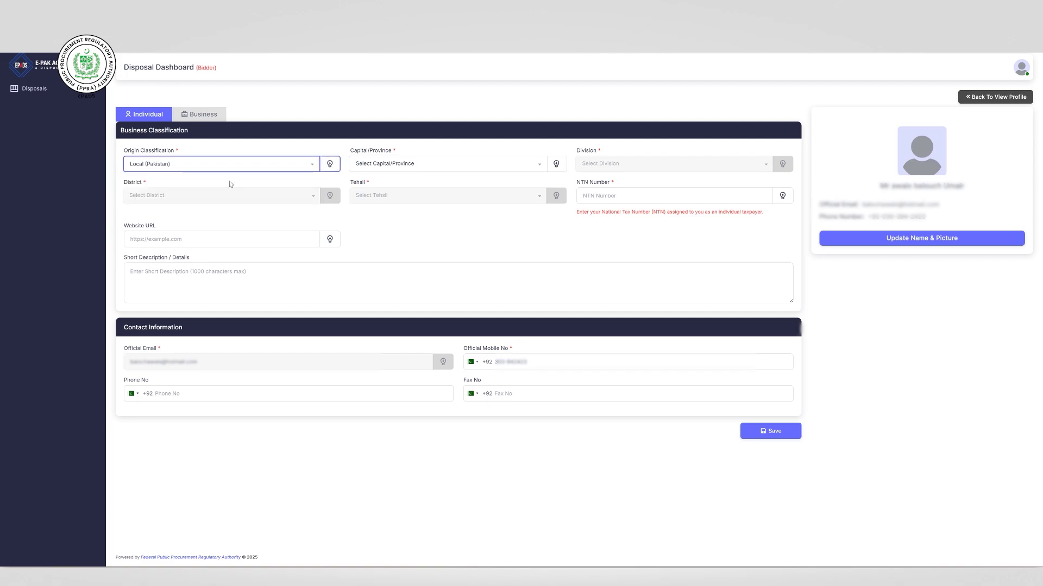
pyautogui.click(377, 171)
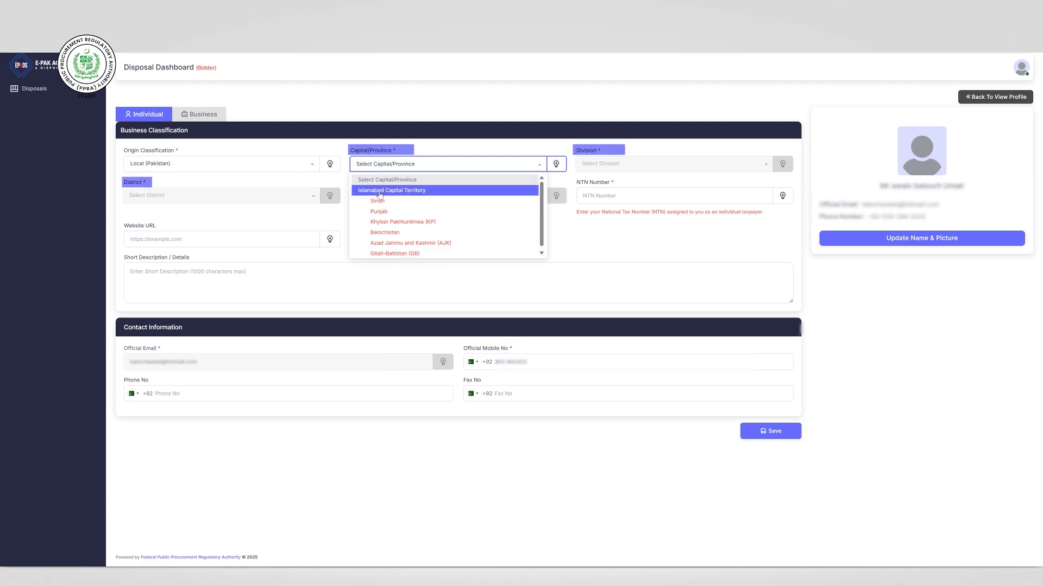
pyautogui.click(379, 192)
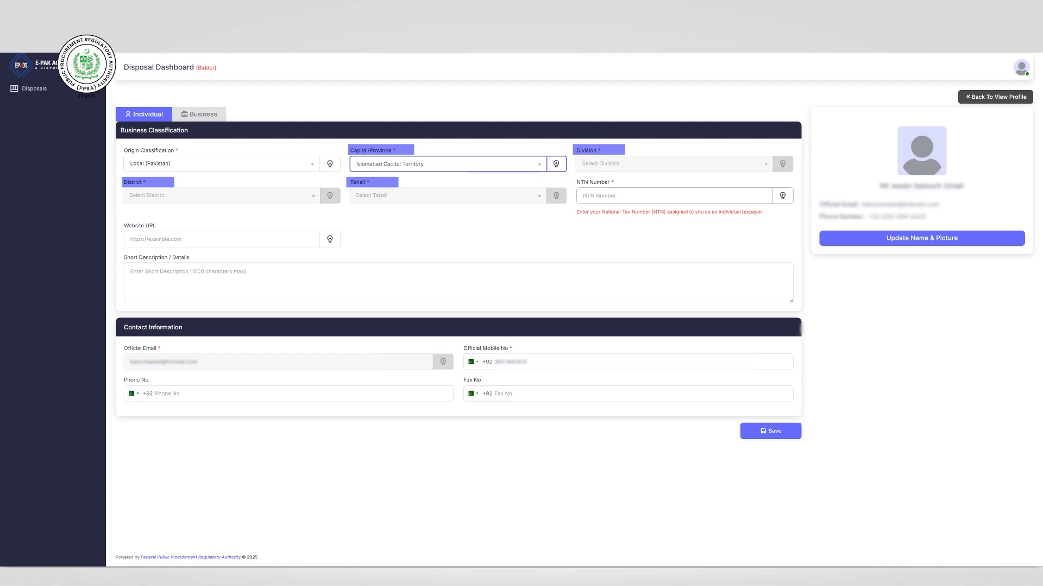
# - Enter the bidder's NTN number and submit the business classification details
pyautogui.click(625, 196)
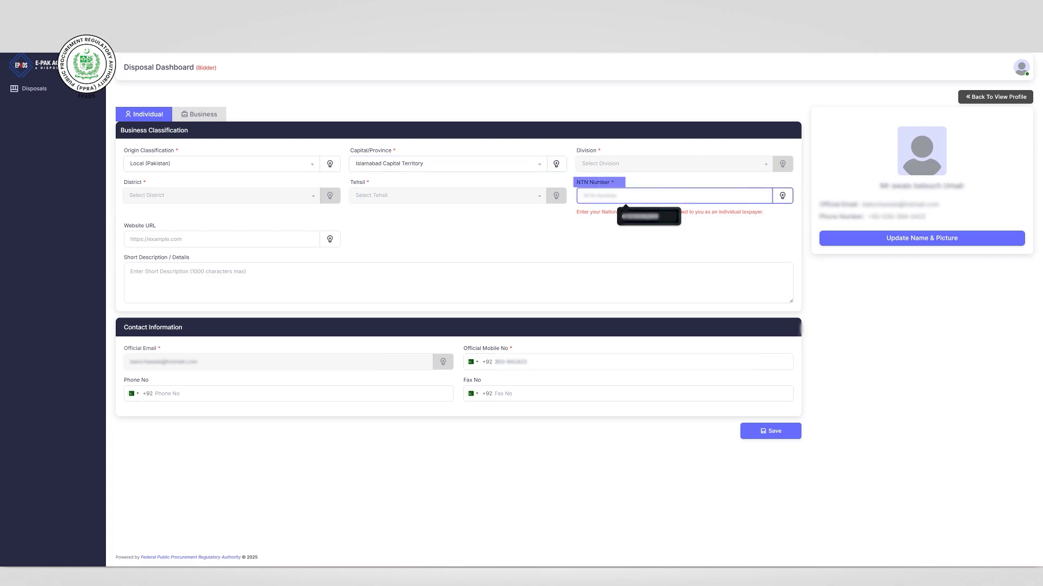
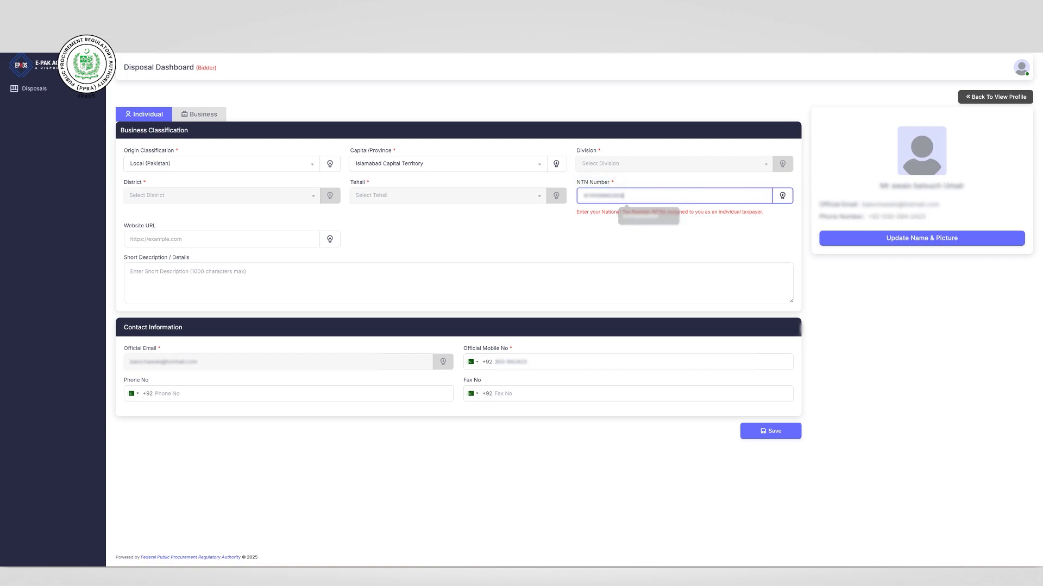
pyautogui.click(613, 225)
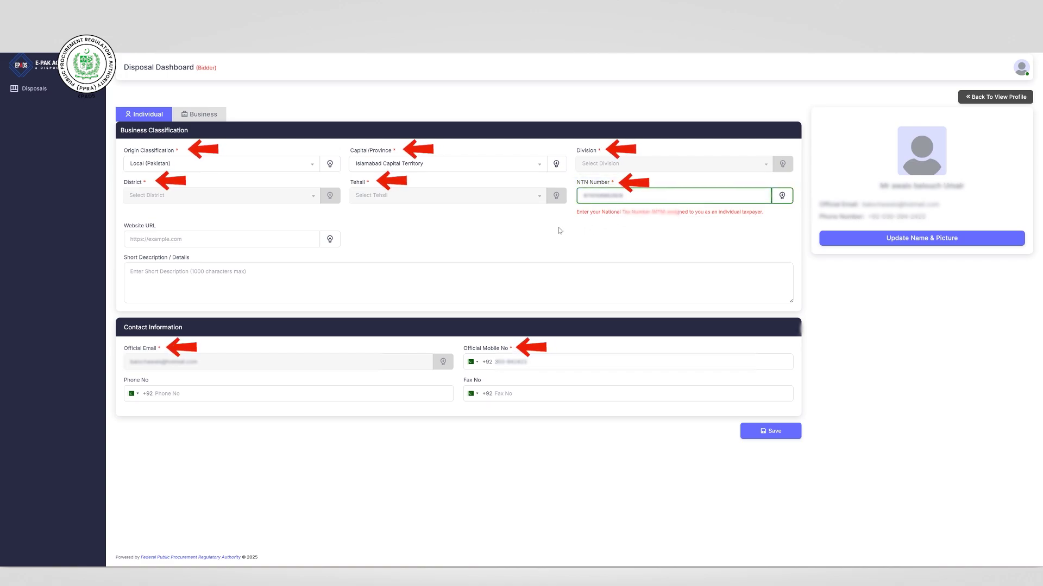
pyautogui.click(272, 239)
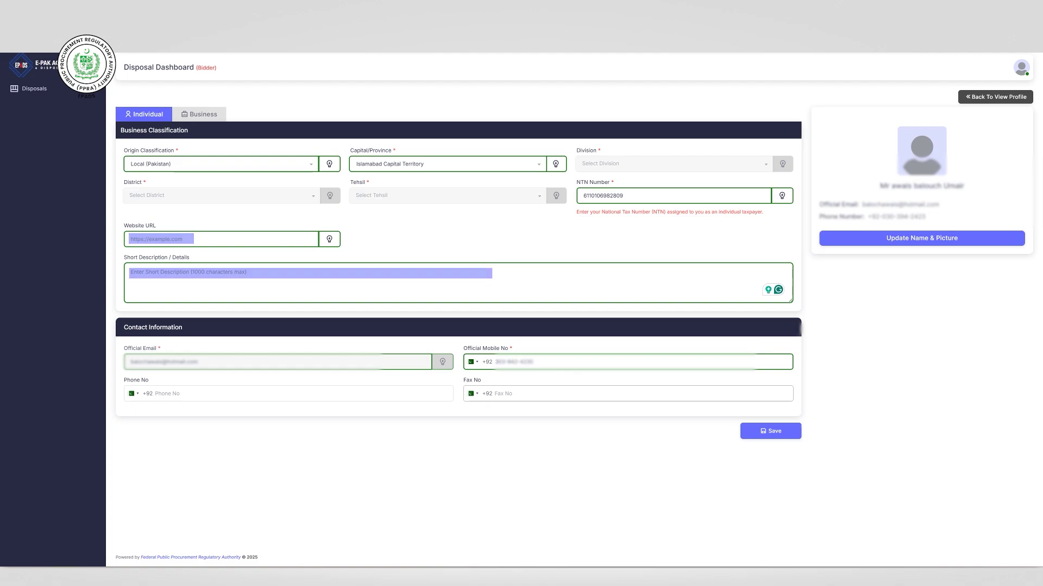
pyautogui.click(749, 432)
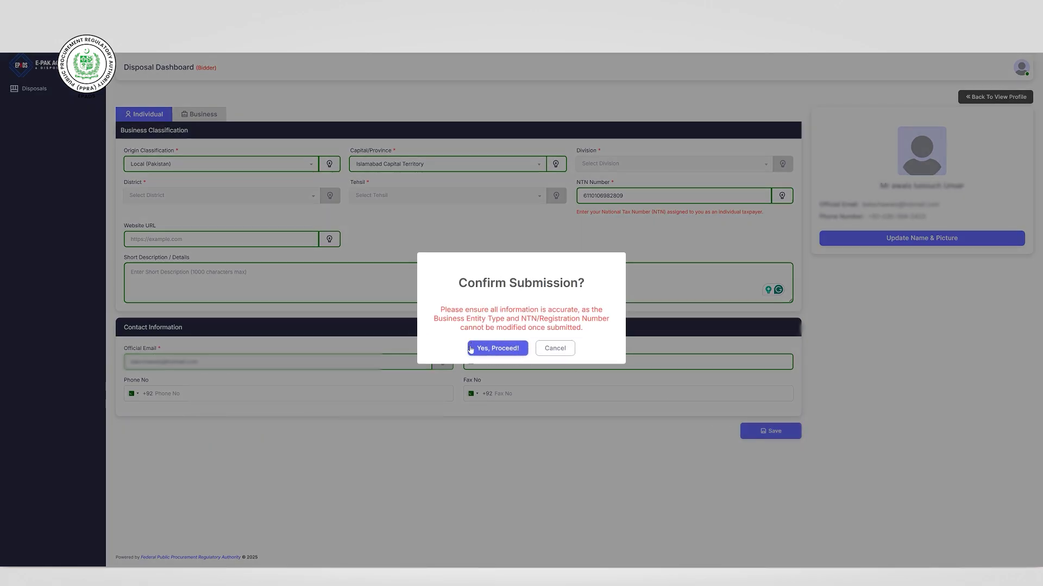
# - Confirm the business classification submission and set qualification to Bachelor's Degree
pyautogui.click(470, 349)
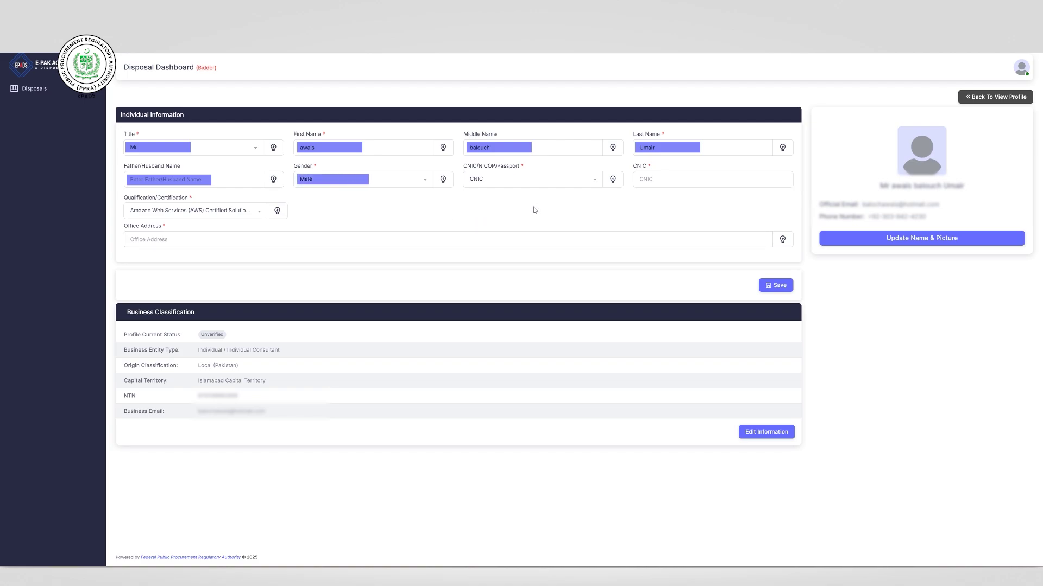
pyautogui.click(209, 212)
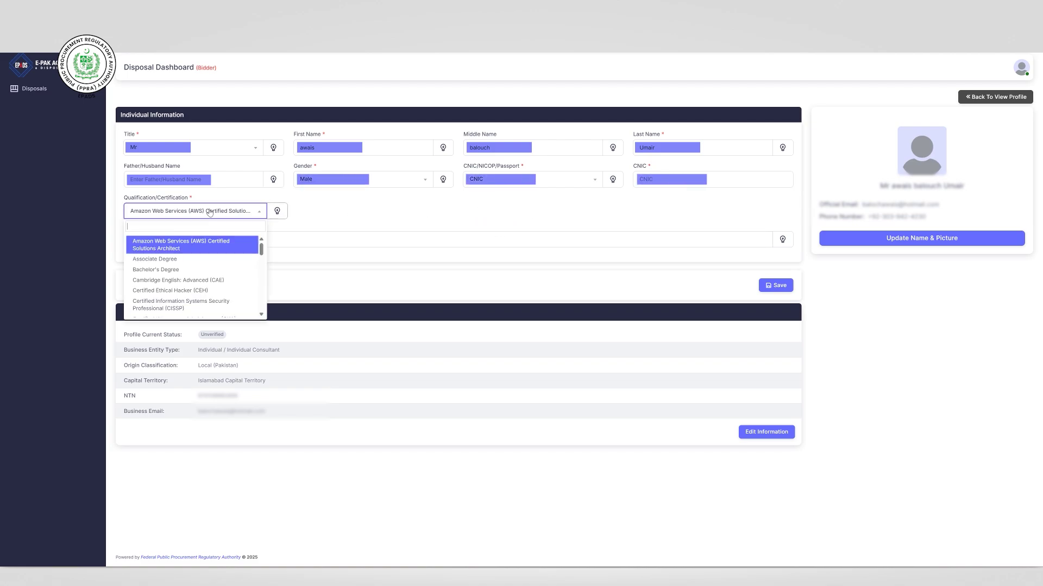
pyautogui.click(216, 271)
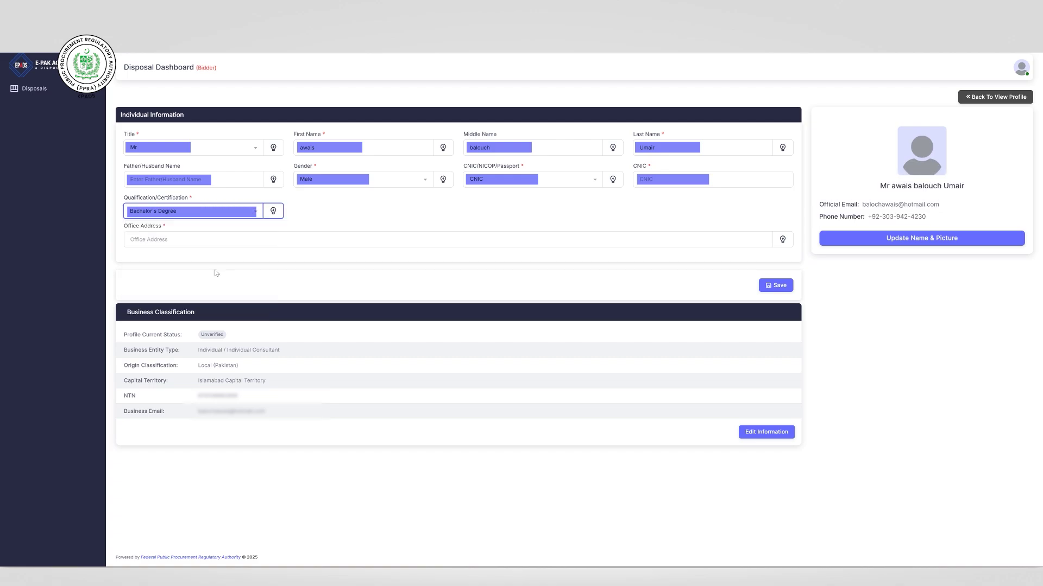
# - Fill in the office address and CNIC number, keep CNIC as document type, and save
pyautogui.click(174, 239)
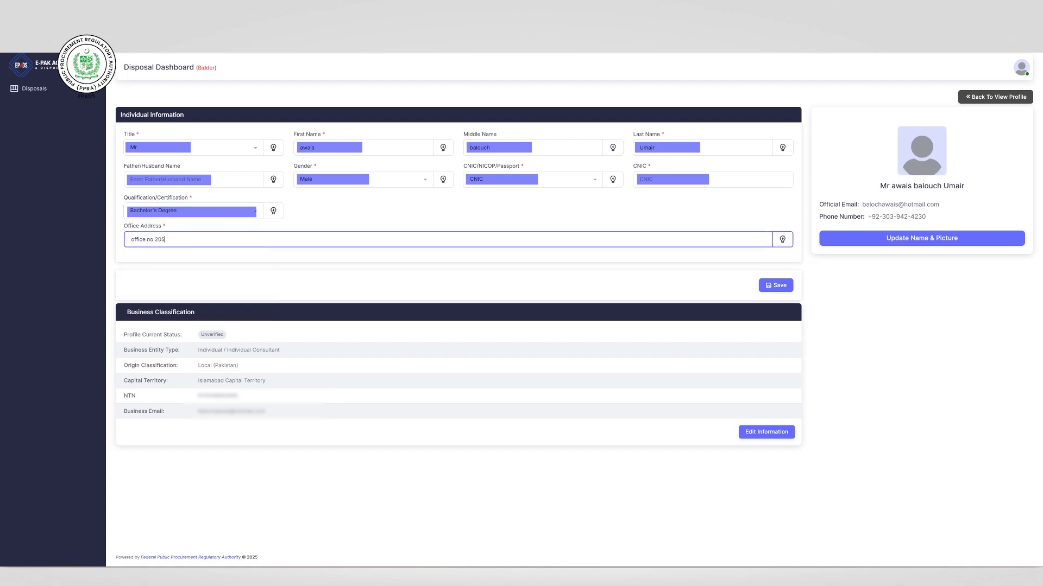
pyautogui.press('Tab')
pyautogui.click(488, 179)
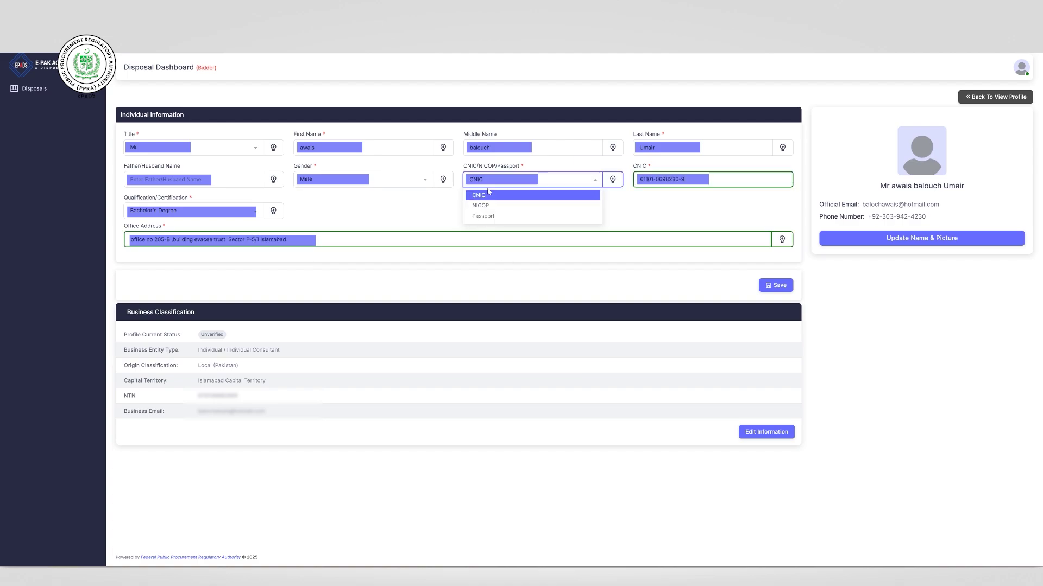
pyautogui.click(488, 192)
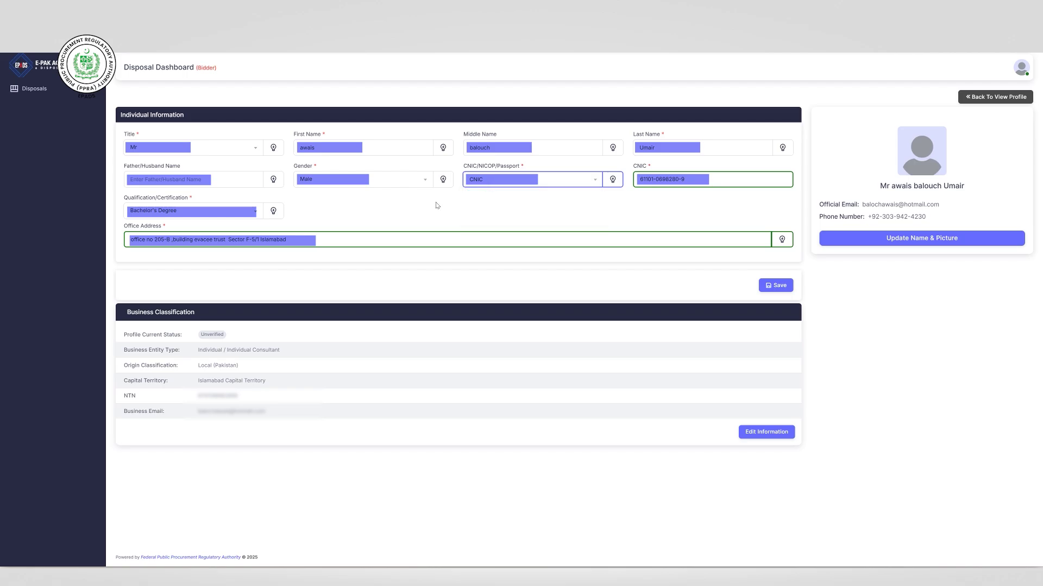
pyautogui.click(775, 285)
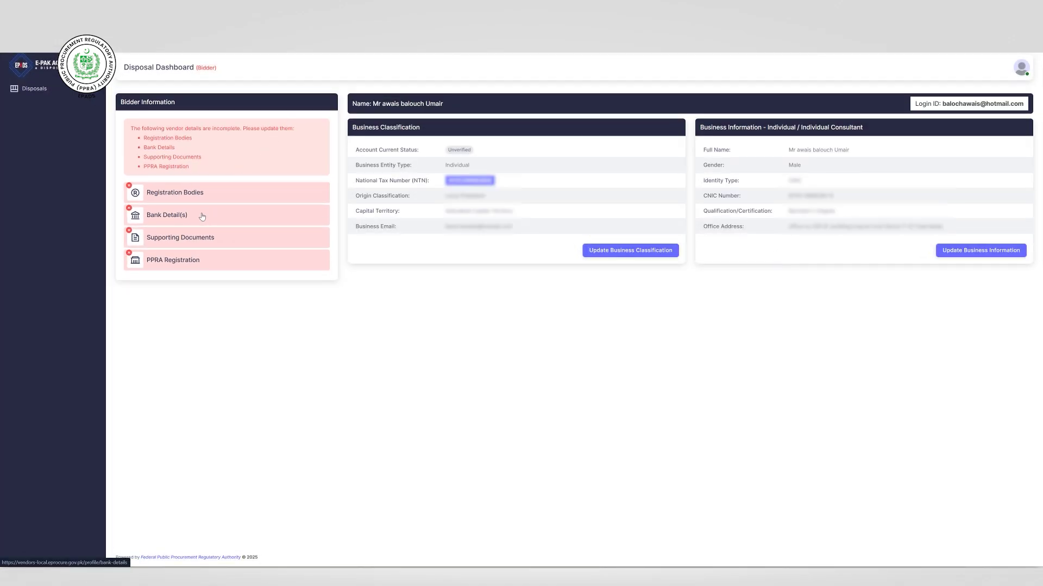
# - Go to the Registration Bodies section of the Bidder Information panel
pyautogui.click(140, 197)
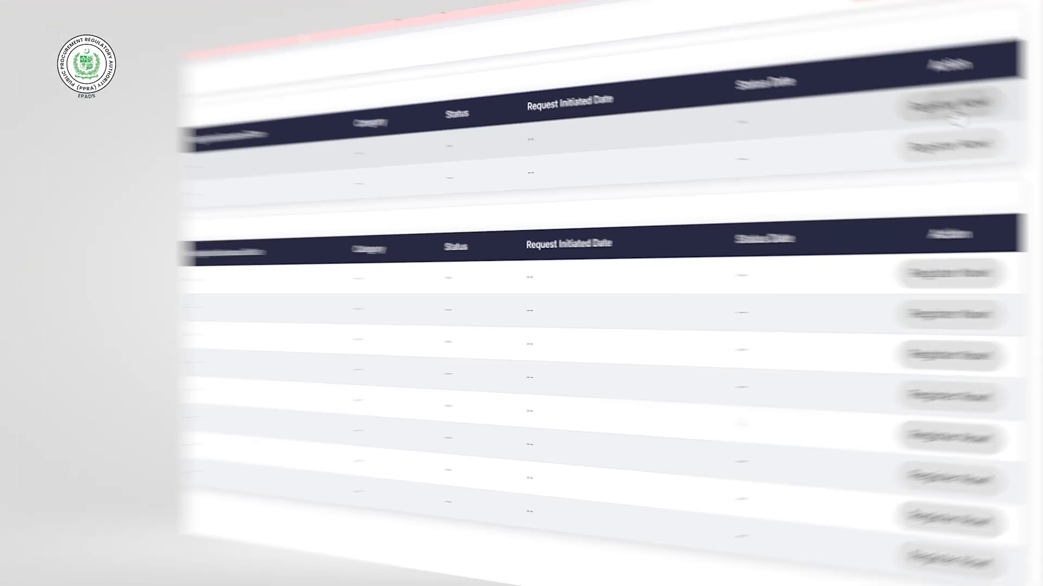
# - Register NADRA CNIC/NICOP using the saved CNIC with issuance date 14 April 2021
pyautogui.click(964, 140)
pyautogui.click(325, 178)
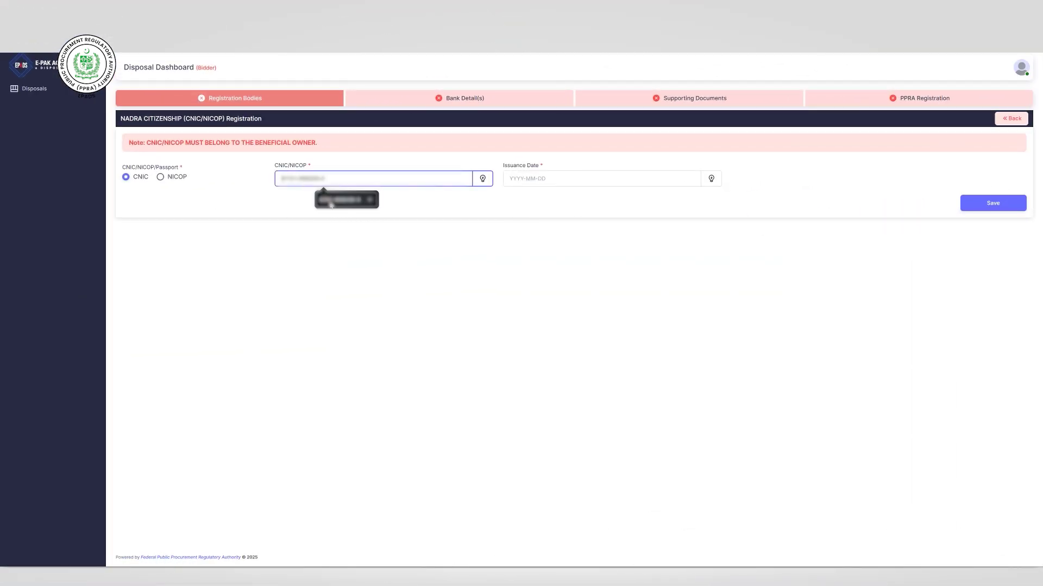
pyautogui.click(329, 202)
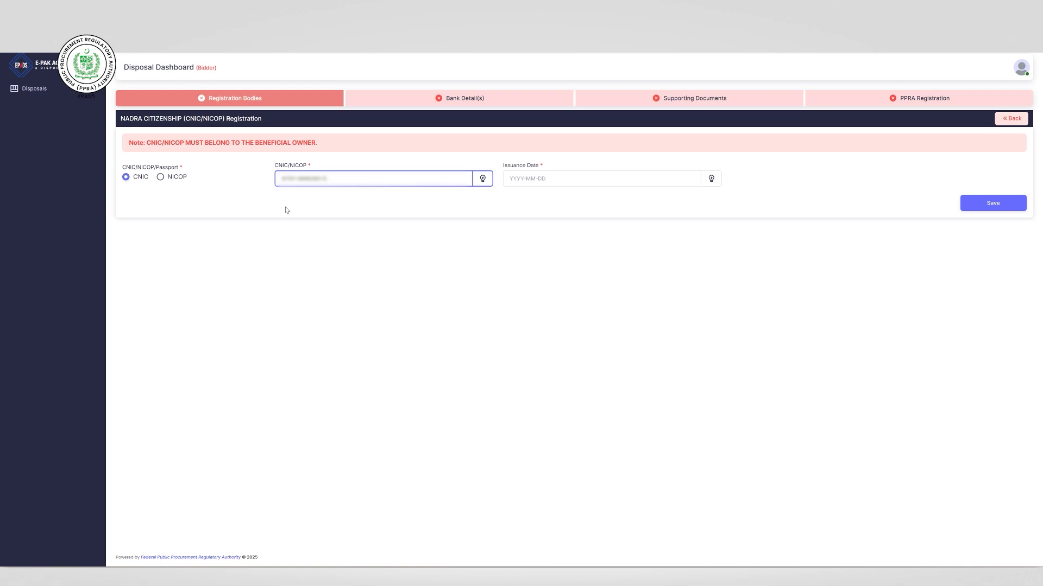
pyautogui.click(540, 179)
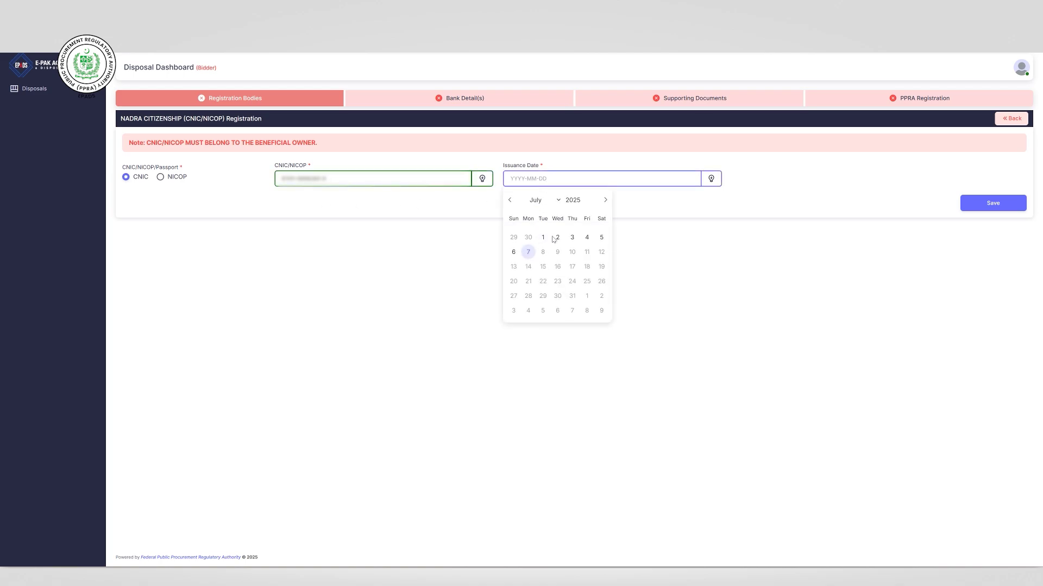
pyautogui.doubleClick(573, 201)
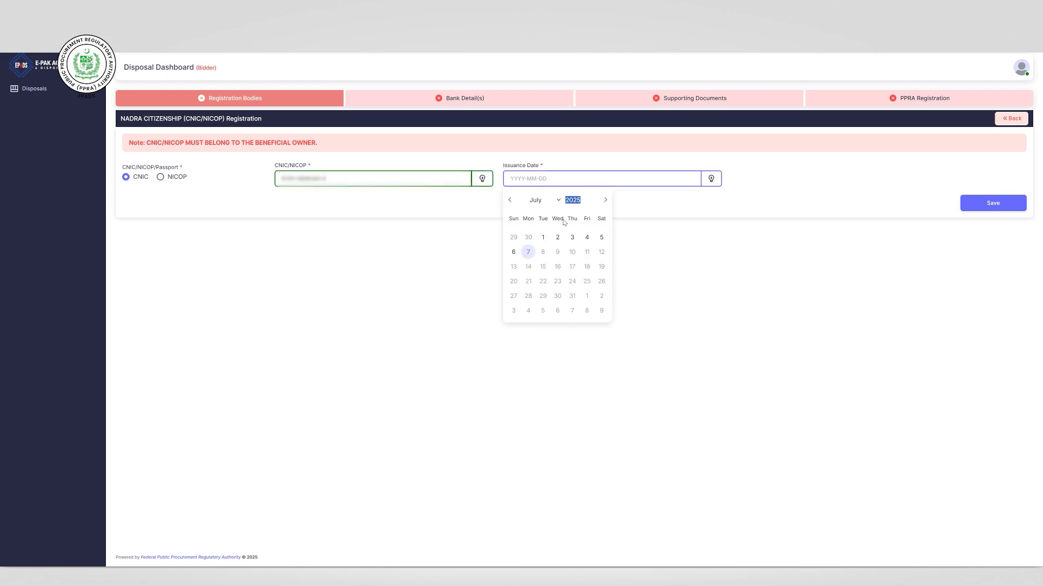
pyautogui.click(586, 202)
pyautogui.click(588, 202)
pyautogui.click(588, 202)
pyautogui.click(588, 203)
pyautogui.click(514, 202)
pyautogui.click(513, 202)
pyautogui.click(514, 202)
pyautogui.click(556, 269)
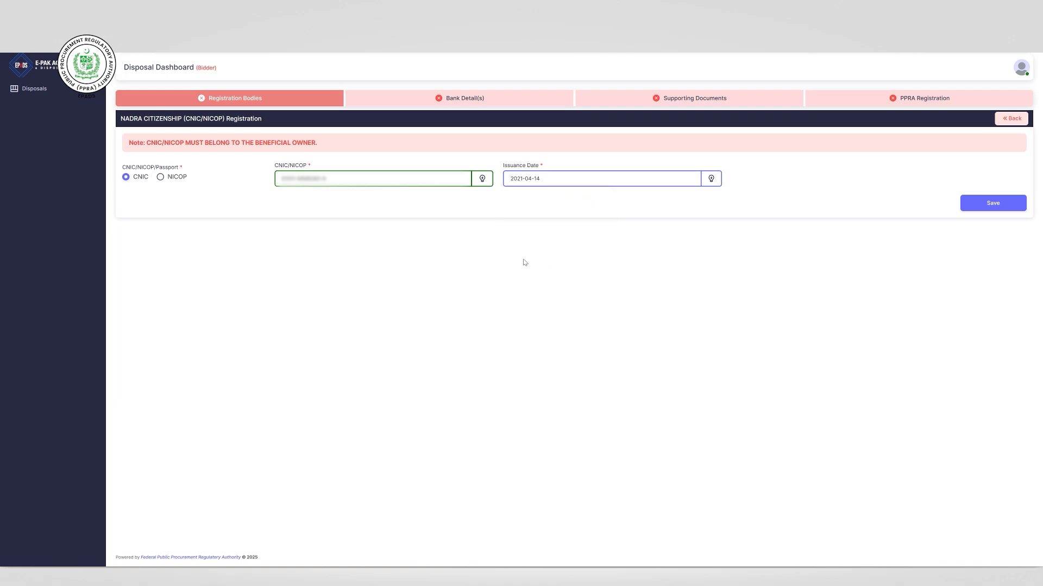
pyautogui.click(976, 205)
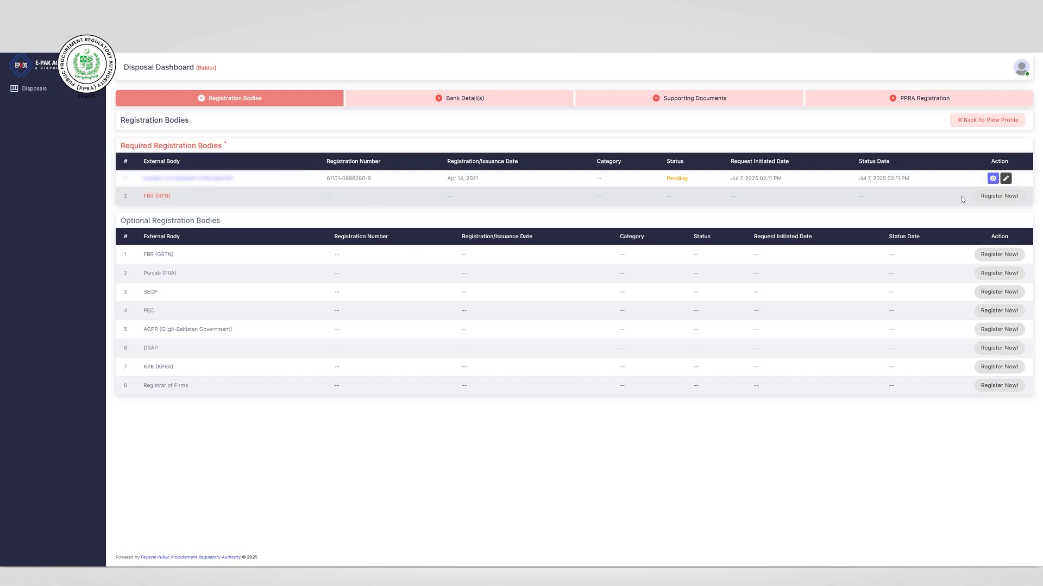
# - Register FBR (NTN) with a registration date of 23 April 2025
pyautogui.click(996, 197)
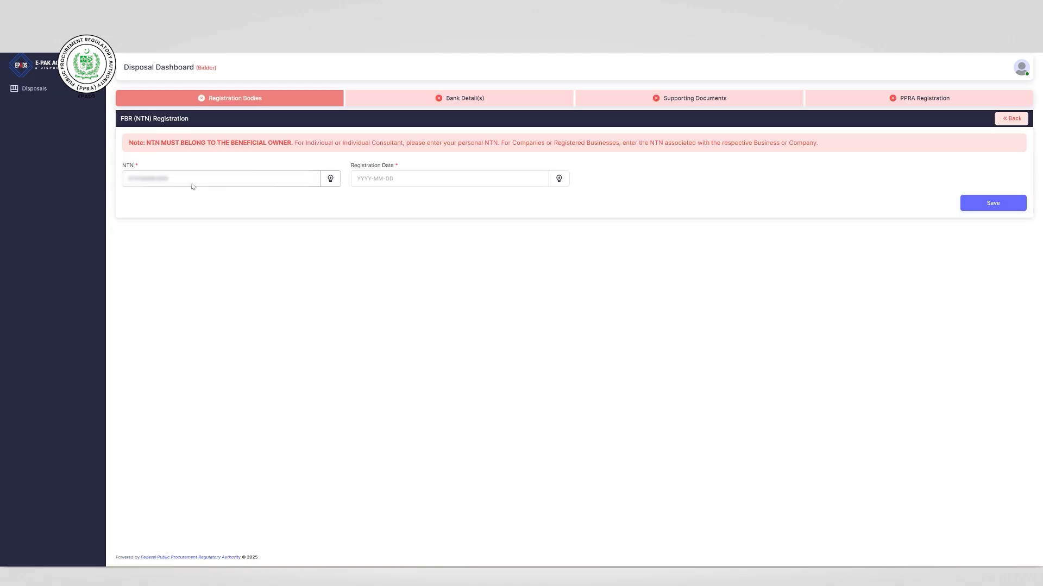
pyautogui.click(416, 180)
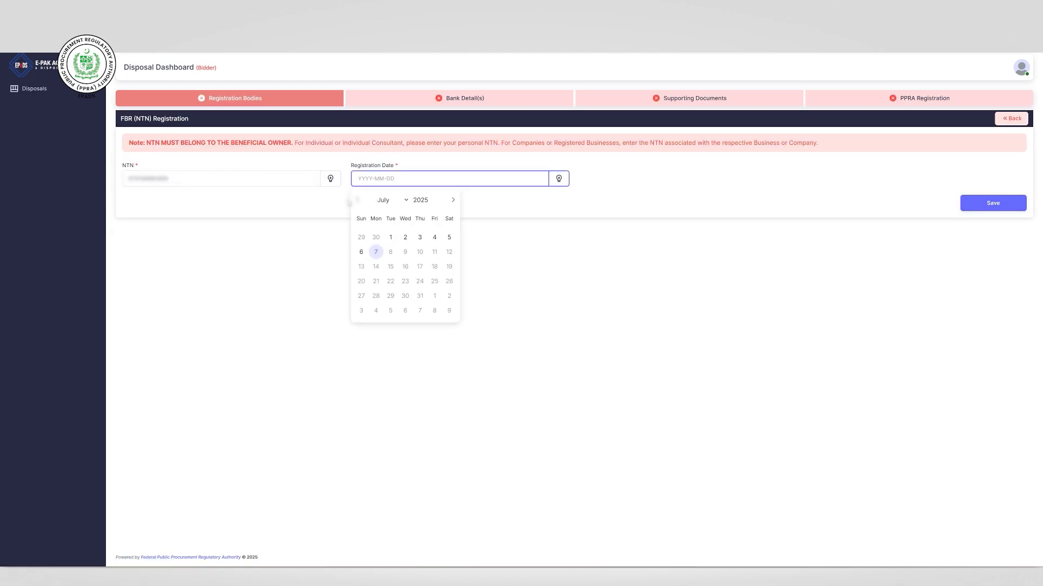
pyautogui.click(357, 201)
pyautogui.click(405, 282)
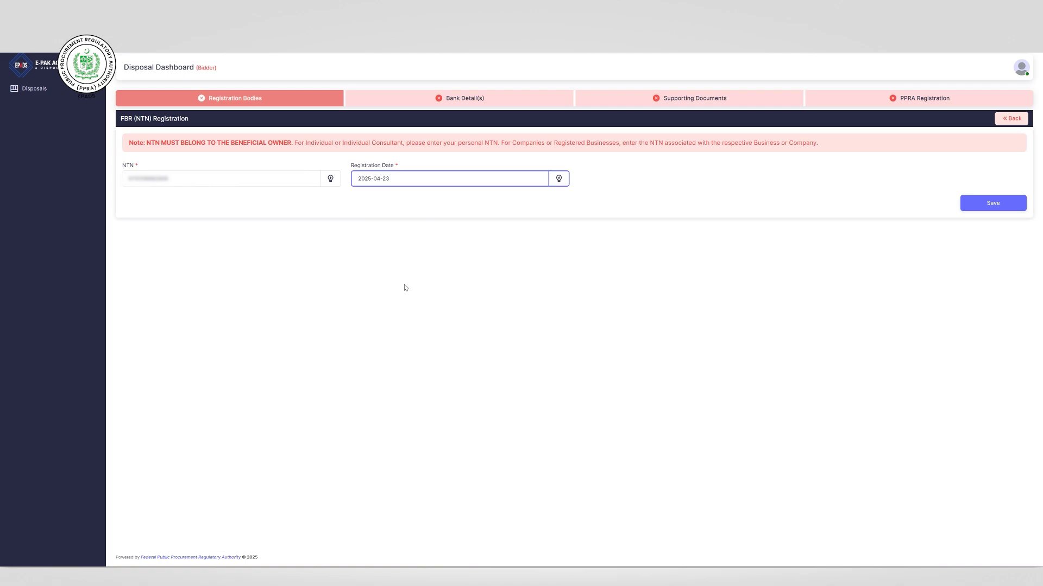
pyautogui.click(980, 206)
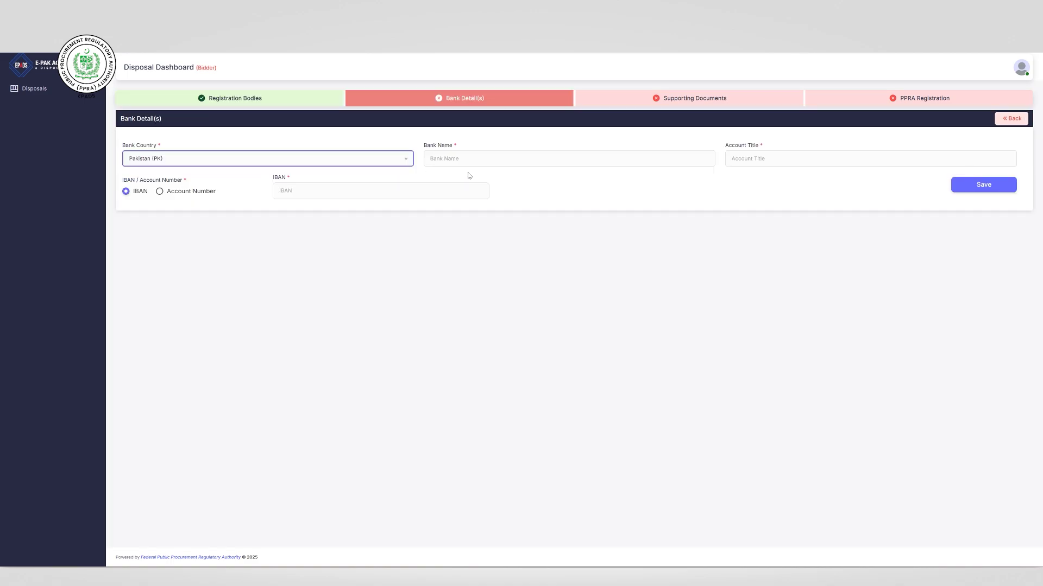
# - Save an Alfalah bank record with the account holder's title and an account number
pyautogui.click(472, 159)
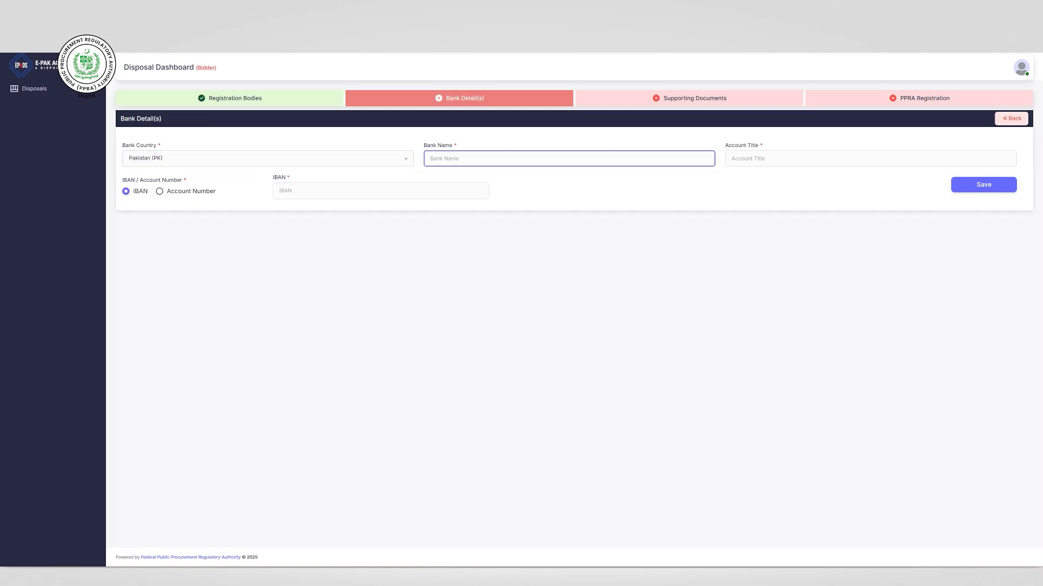
pyautogui.write('Alfalah bank')
pyautogui.press('Tab')
pyautogui.write('A')
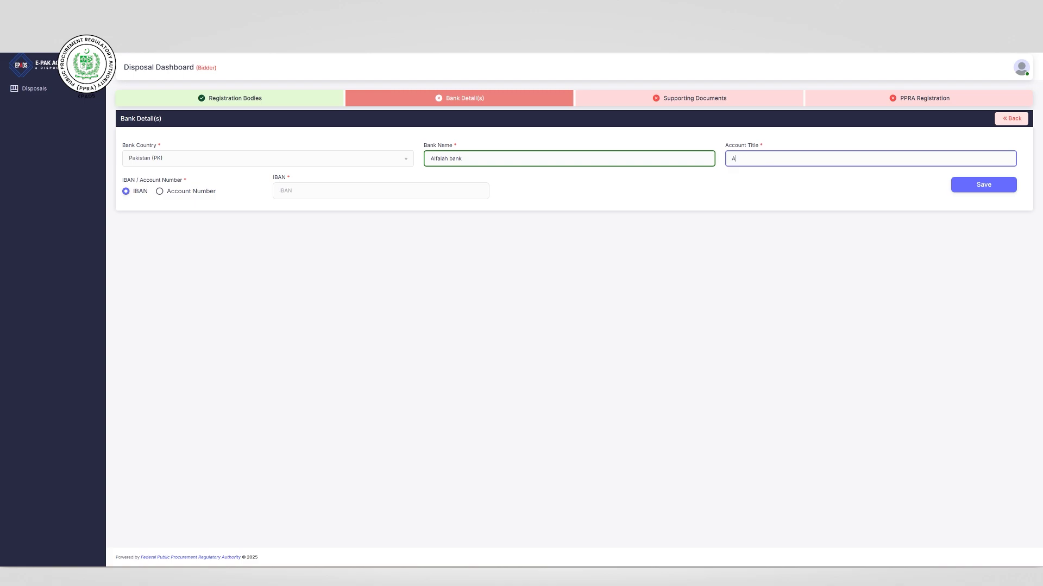
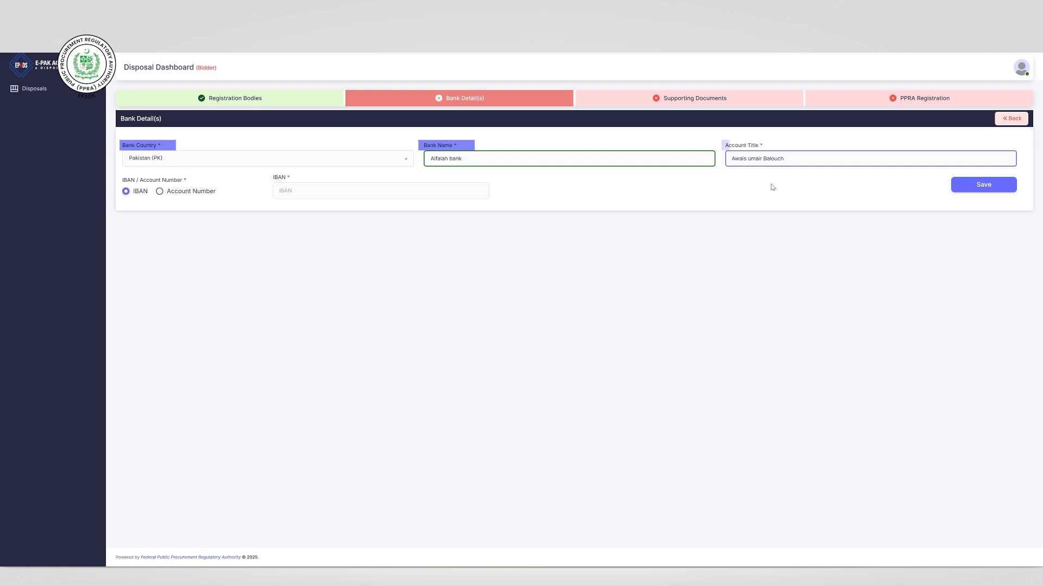
pyautogui.click(160, 191)
pyautogui.click(280, 193)
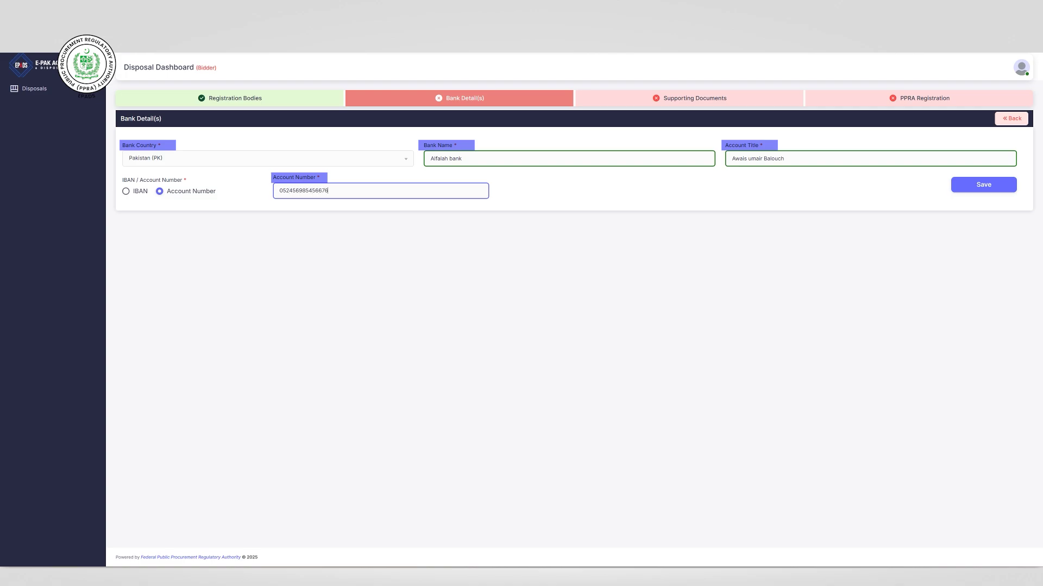
pyautogui.click(973, 185)
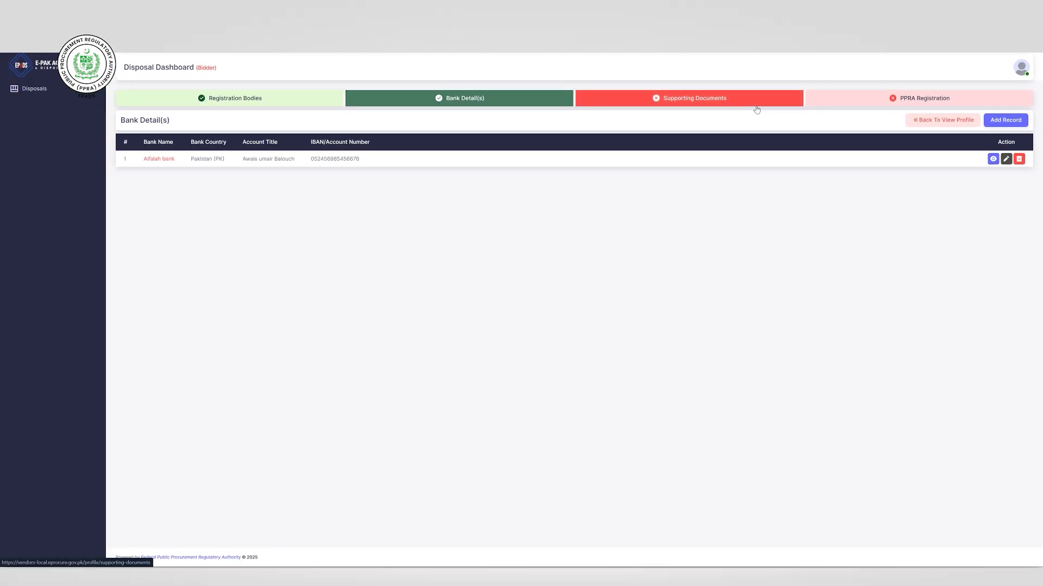
# - In Supporting Documents, upload the CNIC verification PDF as CNIC Front Side
pyautogui.click(757, 107)
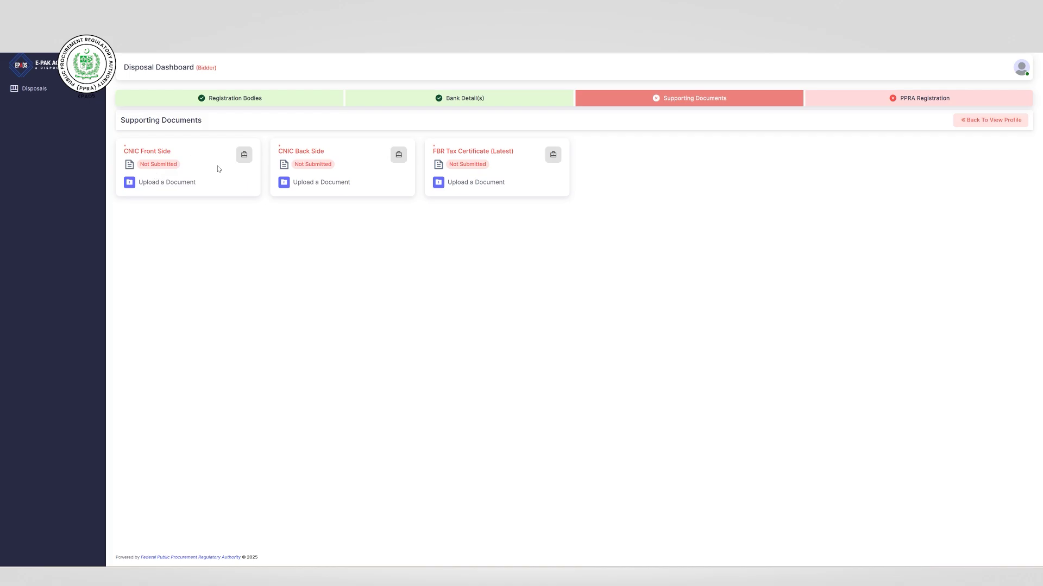
pyautogui.click(164, 182)
pyautogui.click(494, 142)
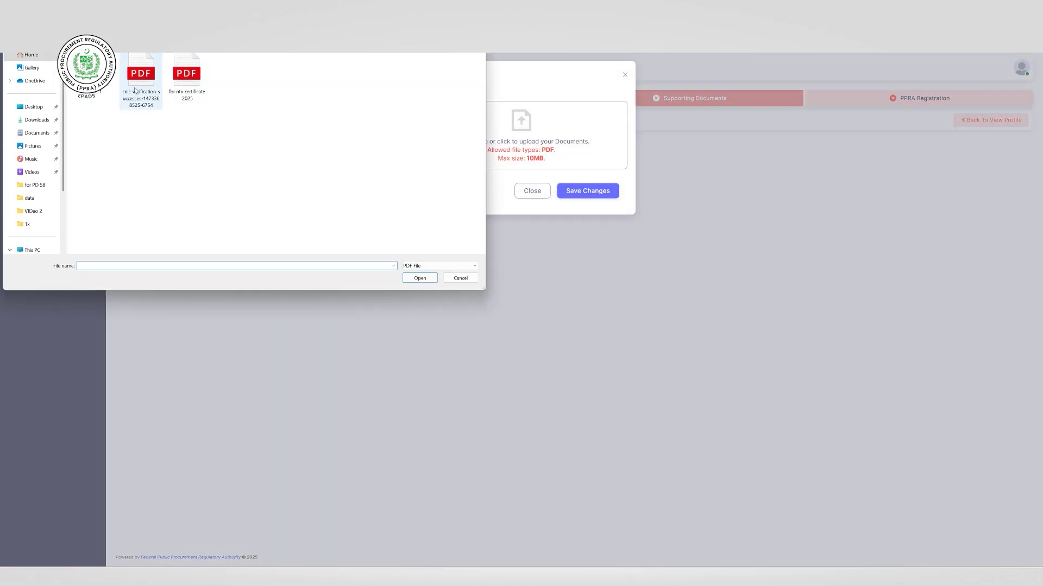
pyautogui.click(95, 76)
pyautogui.click(420, 278)
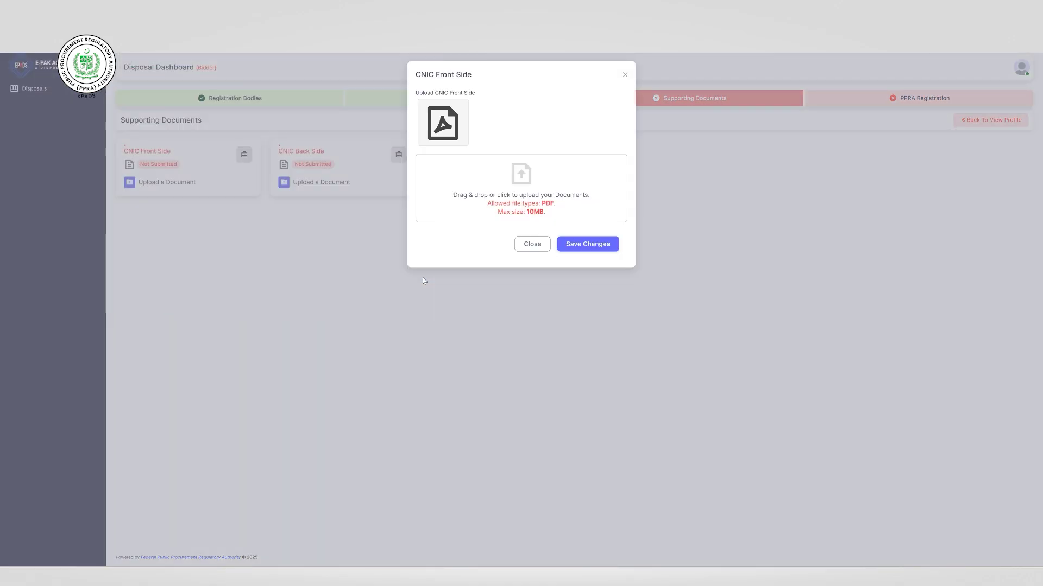
pyautogui.click(576, 248)
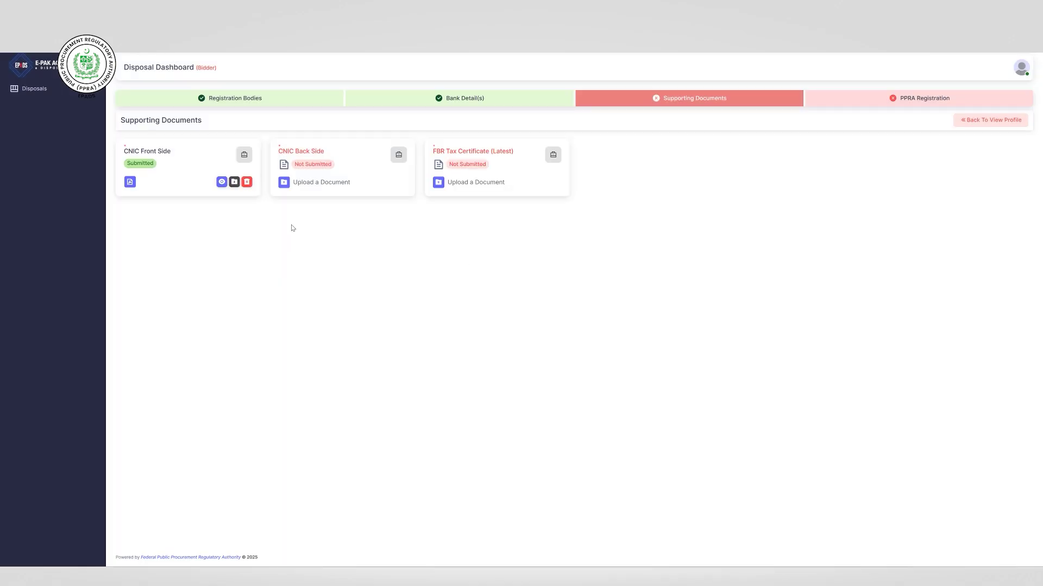
# - Upload the CNIC verification PDF as CNIC Back Side
pyautogui.click(306, 184)
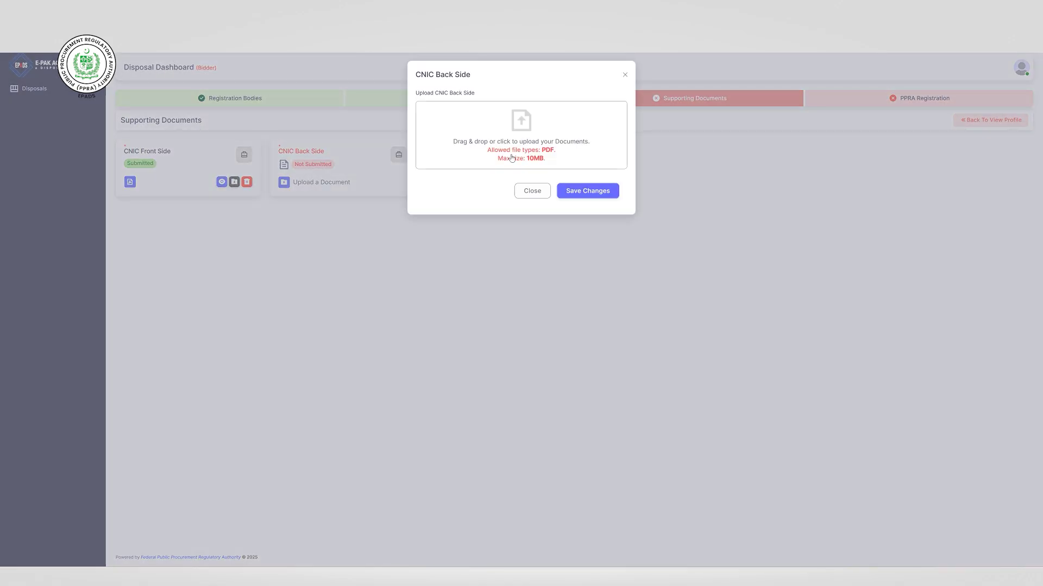
pyautogui.click(510, 152)
pyautogui.click(143, 87)
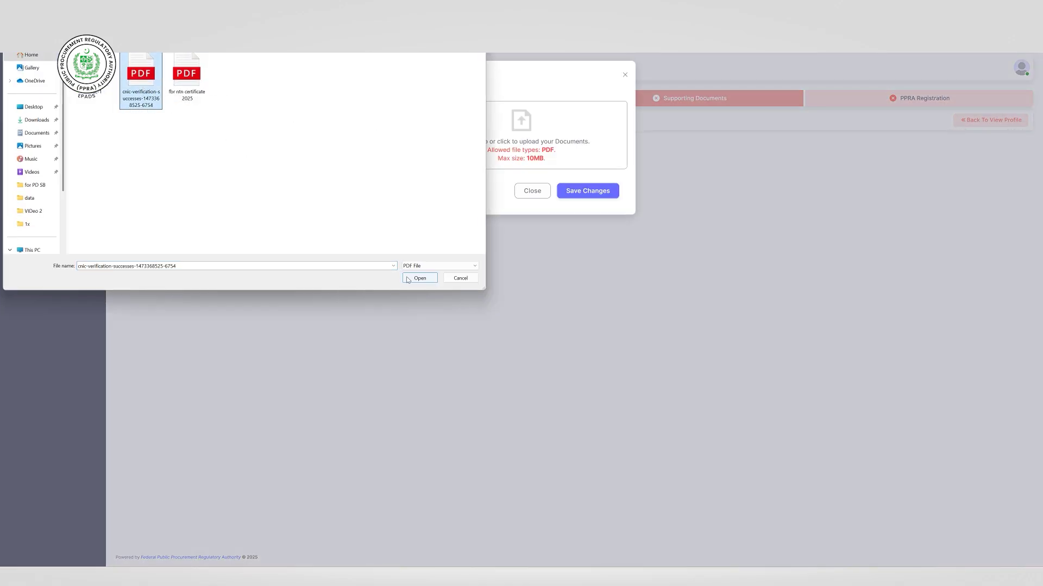
pyautogui.click(419, 278)
pyautogui.click(567, 247)
# - Upload the 'fbr ntn certificate 2025' PDF as the FBR Tax Certificate (Latest)
pyautogui.click(470, 183)
pyautogui.click(510, 141)
pyautogui.click(191, 86)
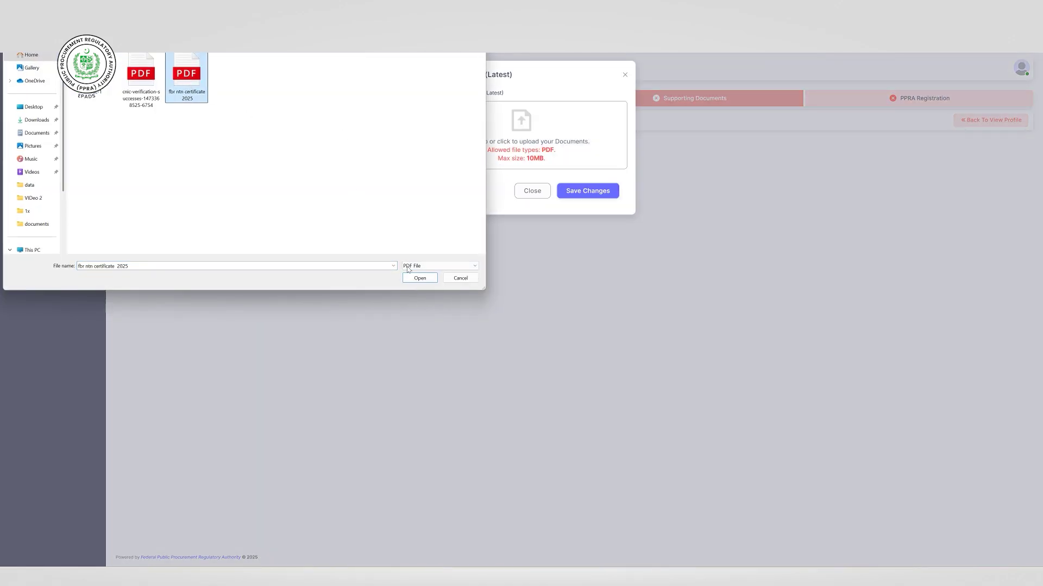
pyautogui.click(420, 278)
pyautogui.click(566, 245)
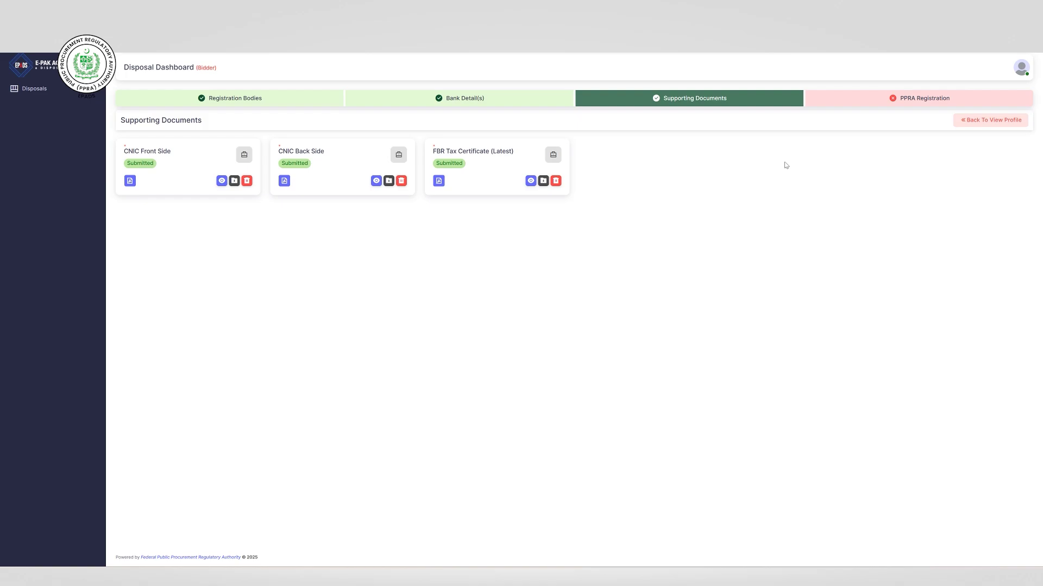
# - Add a PPRA registration record with FPPRA as the region for registration
pyautogui.click(863, 105)
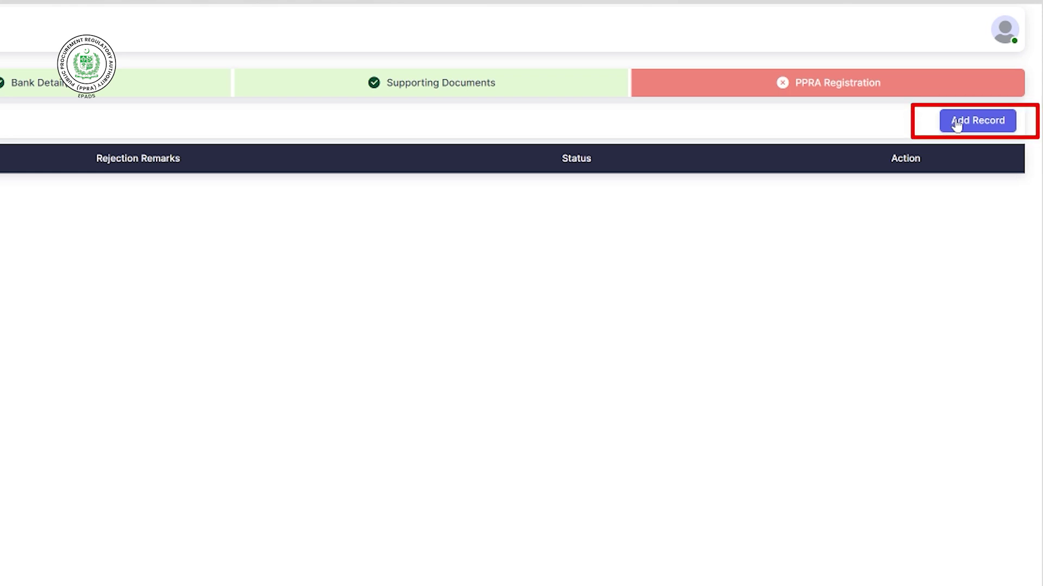
pyautogui.click(957, 123)
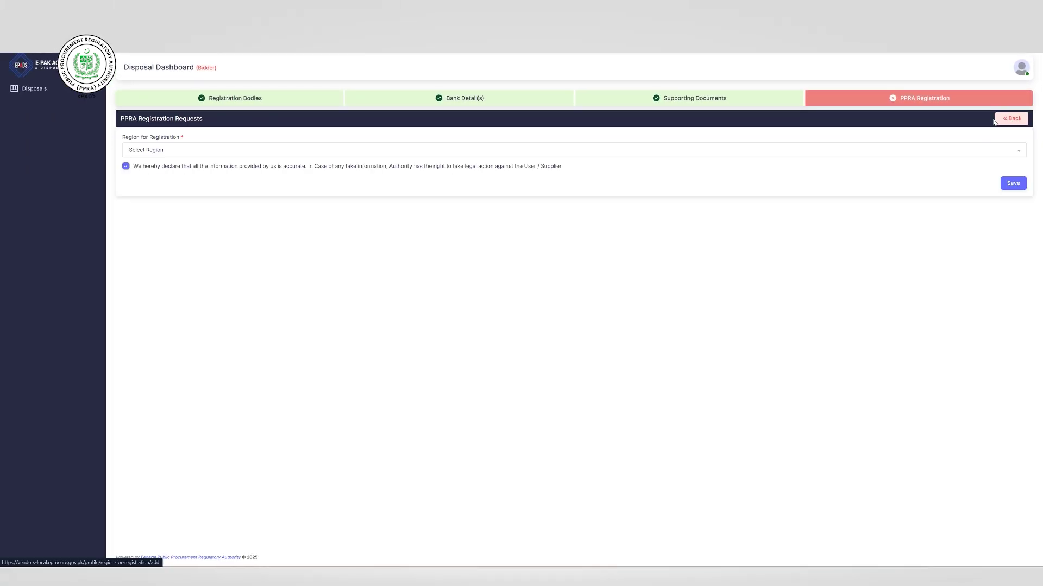
pyautogui.click(235, 151)
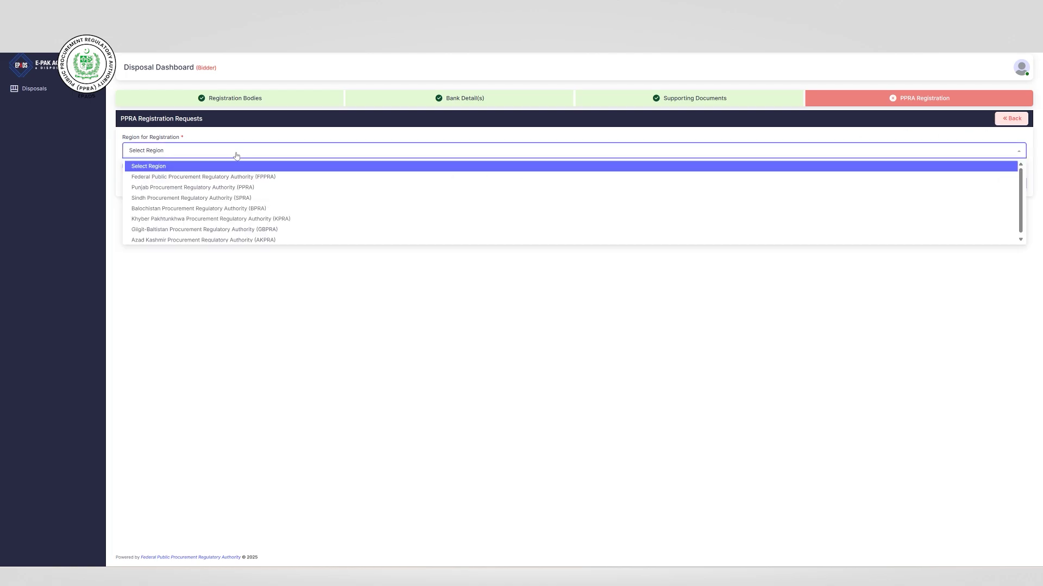
pyautogui.click(239, 178)
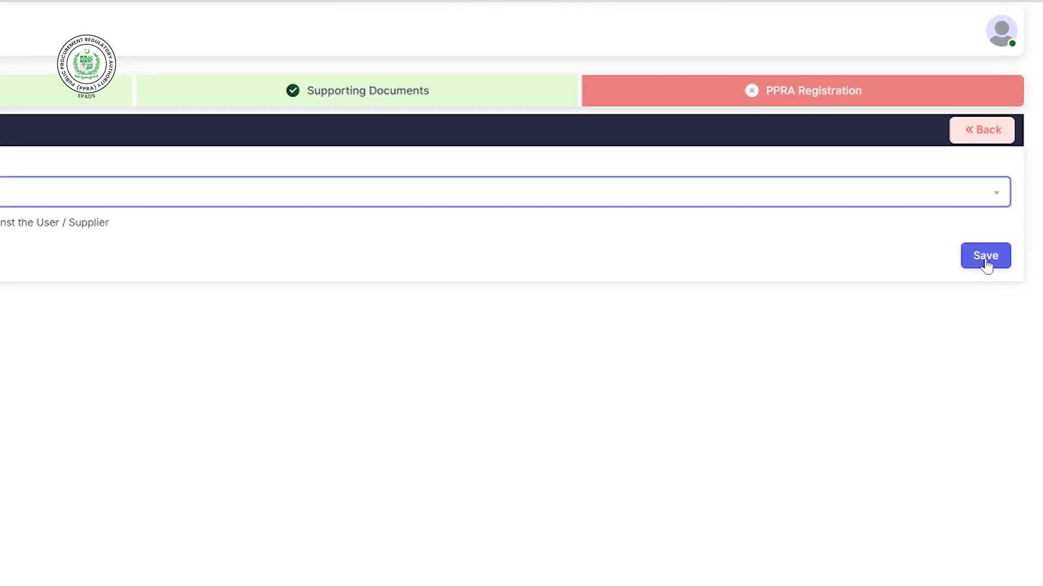
pyautogui.click(987, 263)
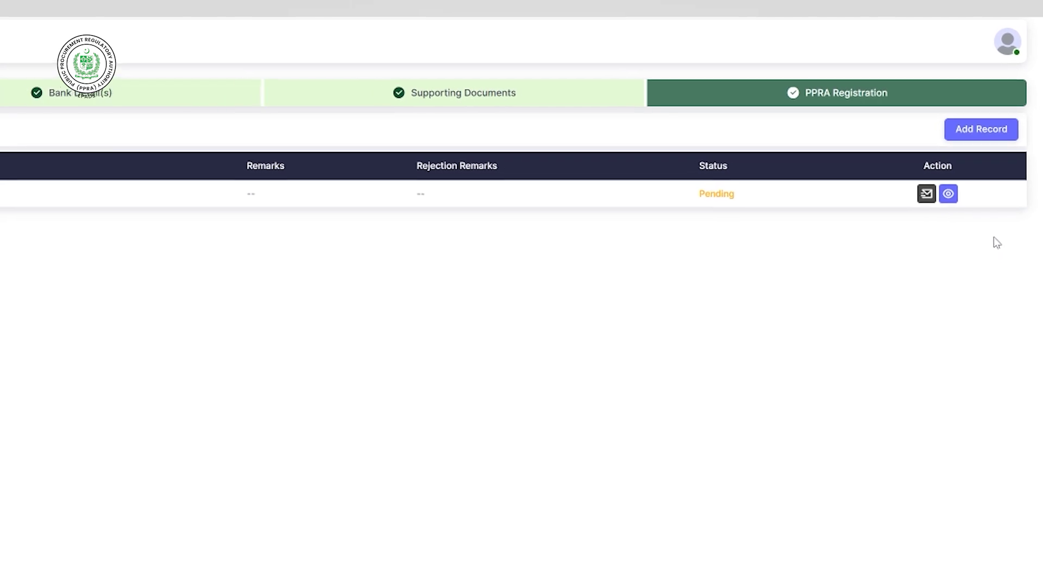